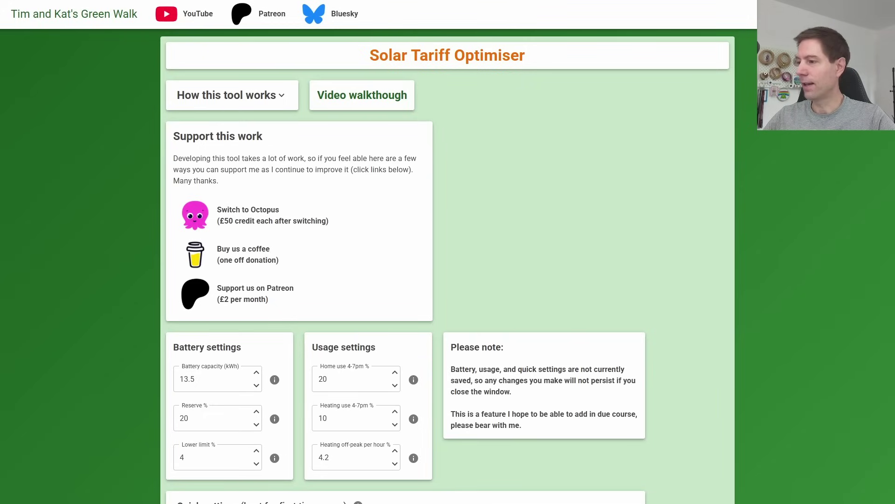
scroll(448, 280, down, 3)
scroll(447, 280, down, 2)
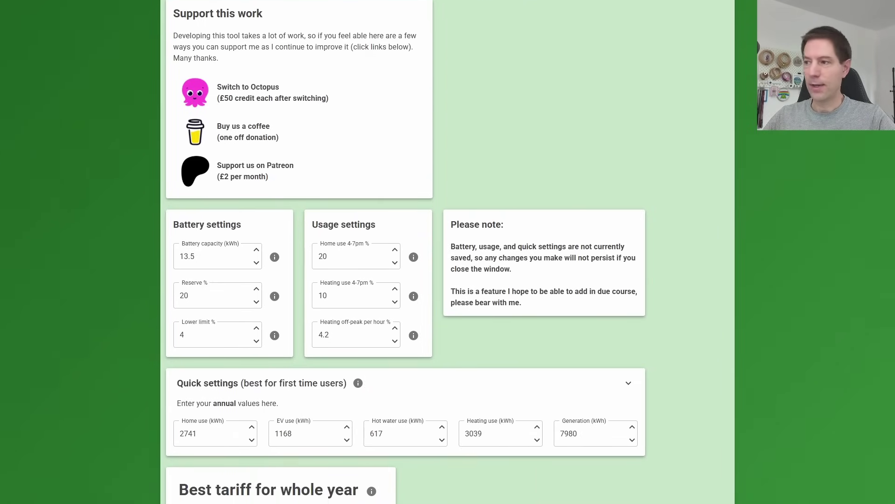
scroll(448, 280, down, 3)
- Set annual Generation to 4000 kWh and both Heating use and Hot water use to 0
click(586, 330)
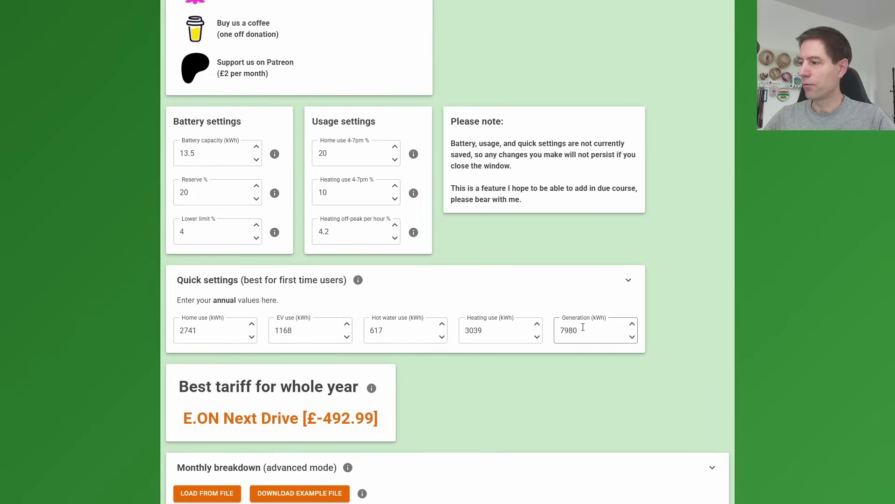
drag(581, 330, 559, 330)
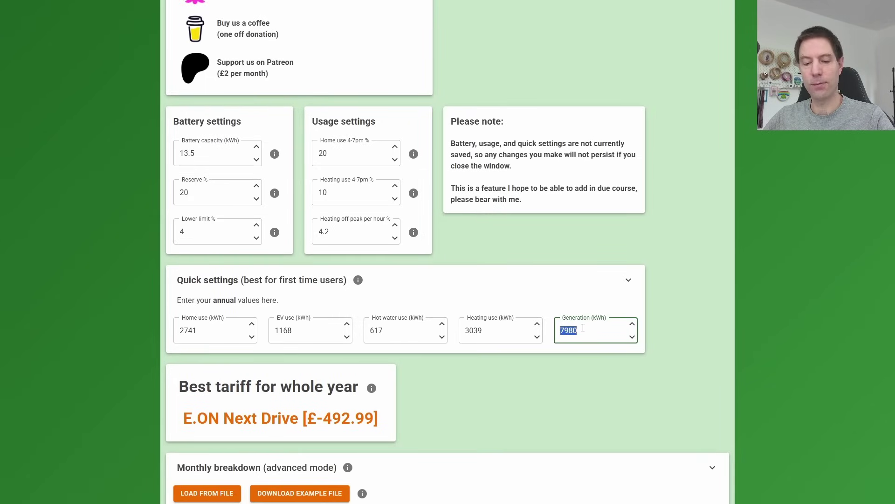
text(4000)
click(687, 317)
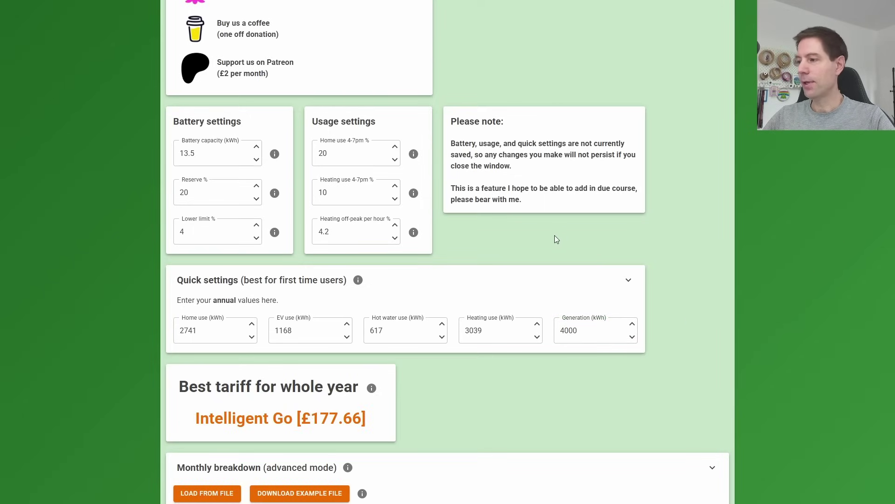
click(493, 330)
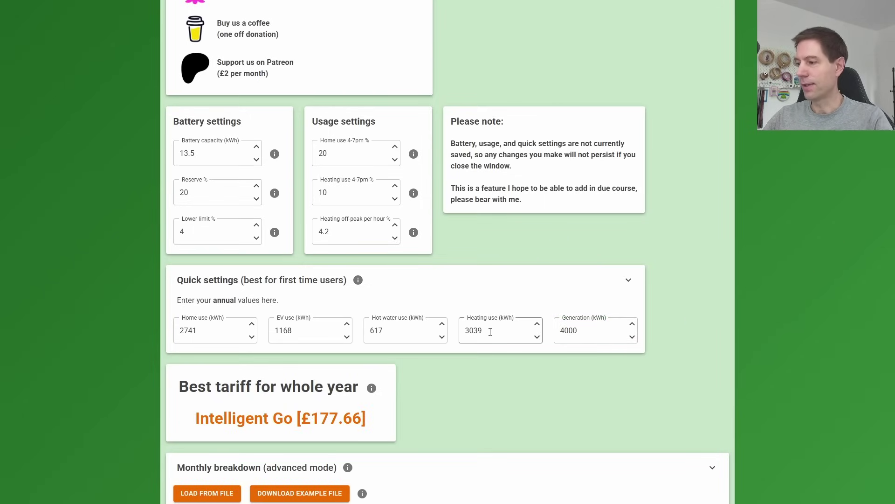
drag(490, 332, 462, 336)
text(0)
click(420, 330)
double_click(379, 330)
text(0)
click(537, 248)
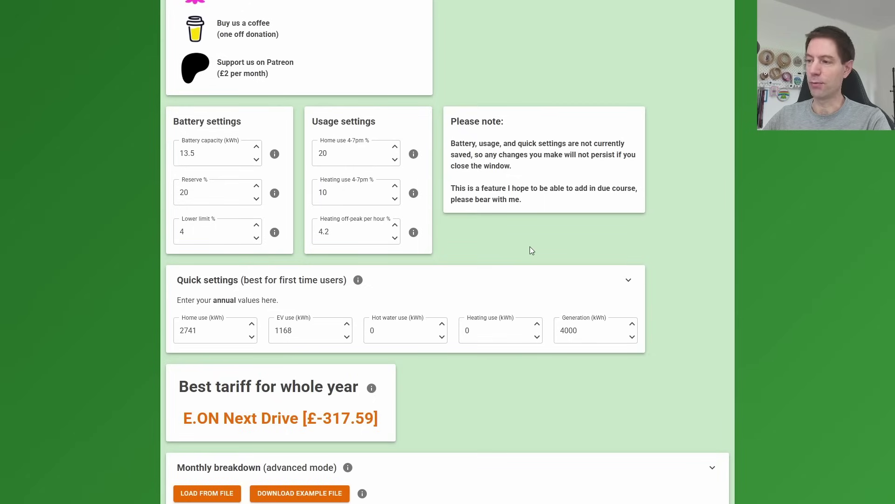
- Leave EV use unchanged and replace the 13.5 battery capacity with 5 kWh
click(296, 333)
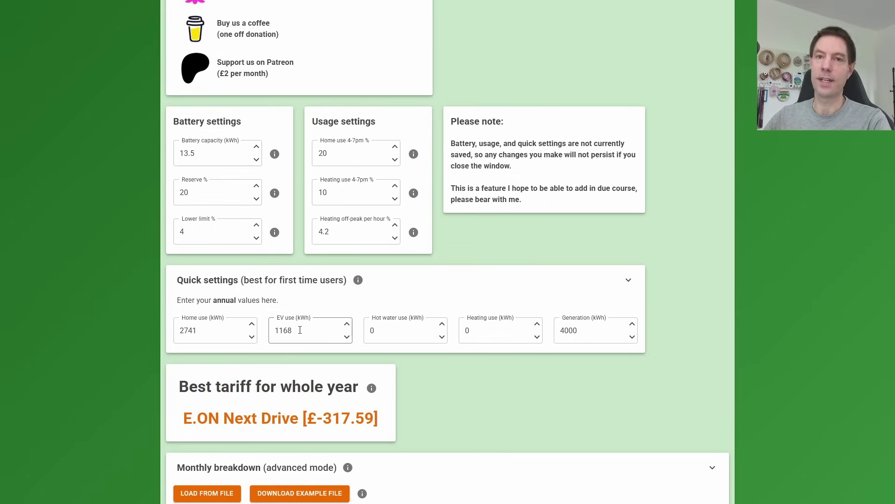
click(476, 226)
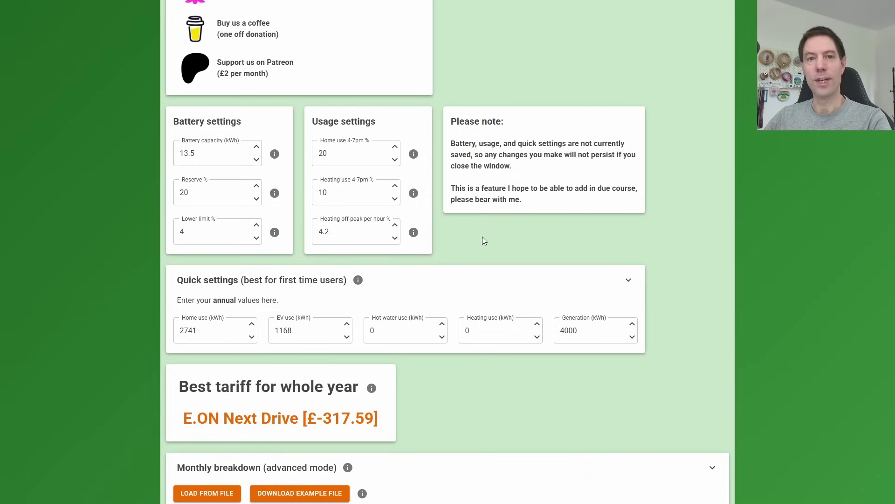
click(200, 154)
drag(199, 154, 179, 154)
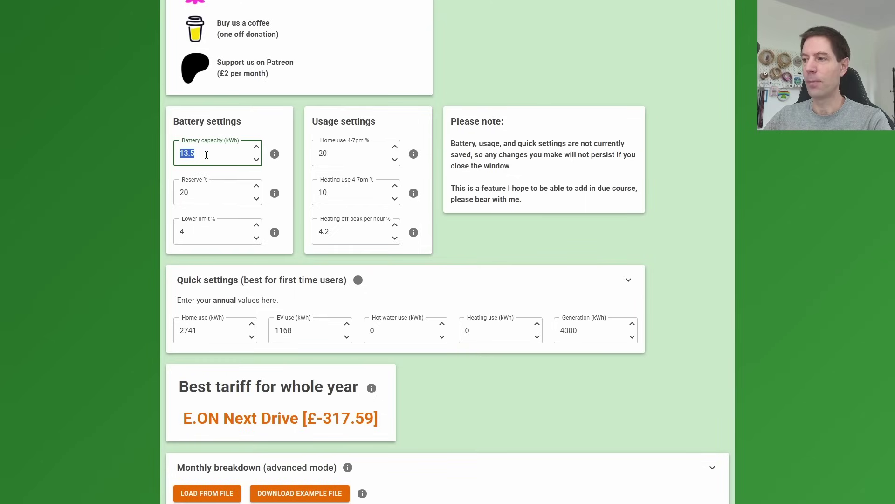
text(5)
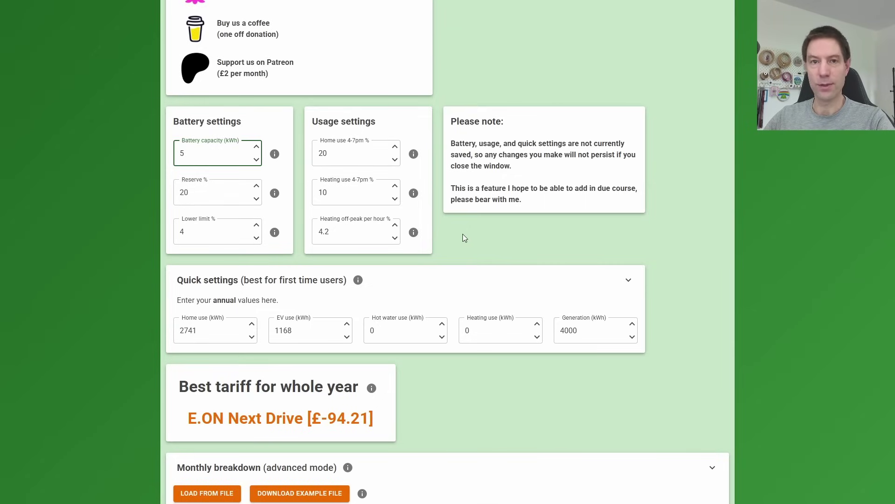
scroll(487, 228, down, 2)
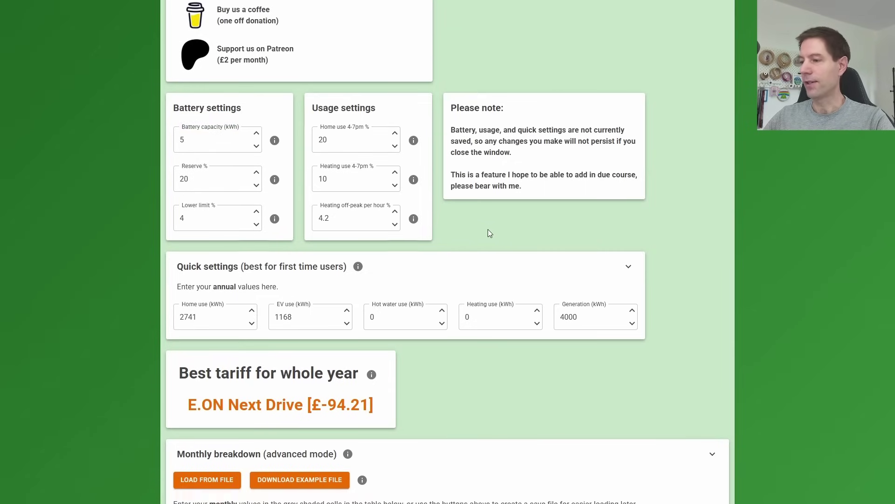
scroll(425, 310, down, 3)
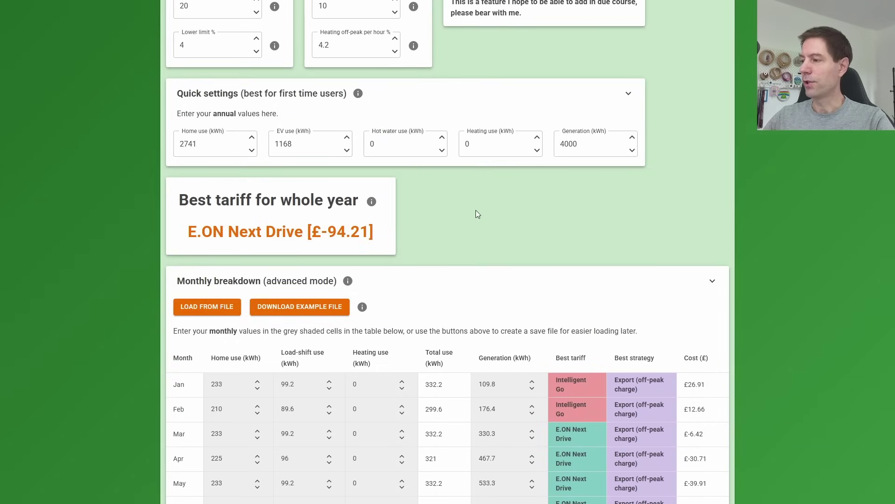
scroll(476, 210, down, 4)
scroll(475, 213, down, 4)
scroll(474, 219, down, 4)
scroll(474, 219, down, 3)
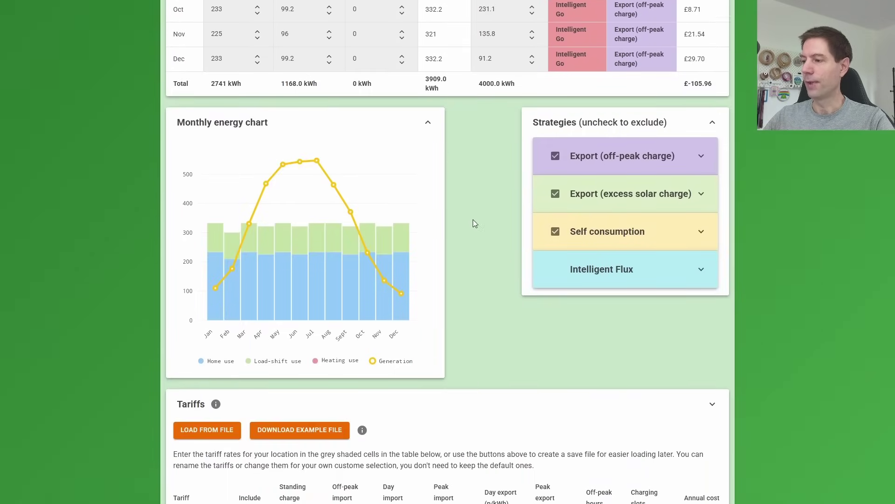
scroll(473, 219, down, 4)
scroll(473, 221, down, 4)
scroll(473, 220, down, 2)
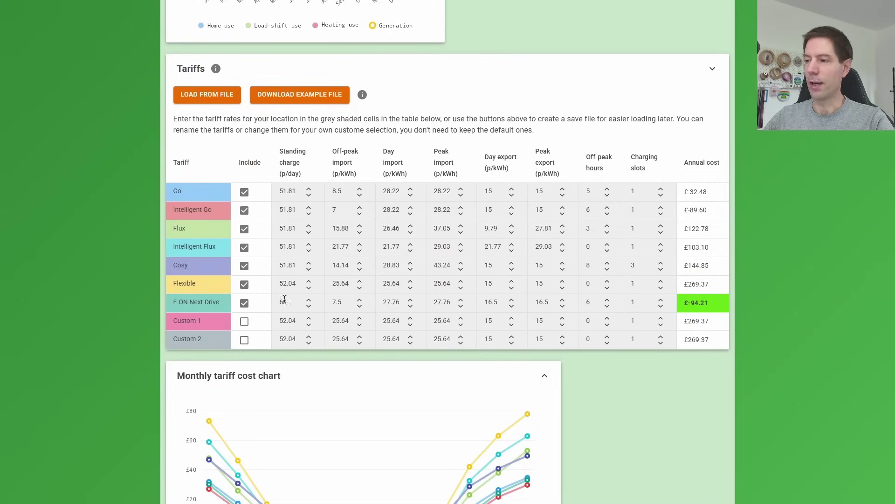
- Exclude E.ON Next Drive, Flexible, Cosy, Intelligent Flux, Flux and Go from the comparison
click(244, 303)
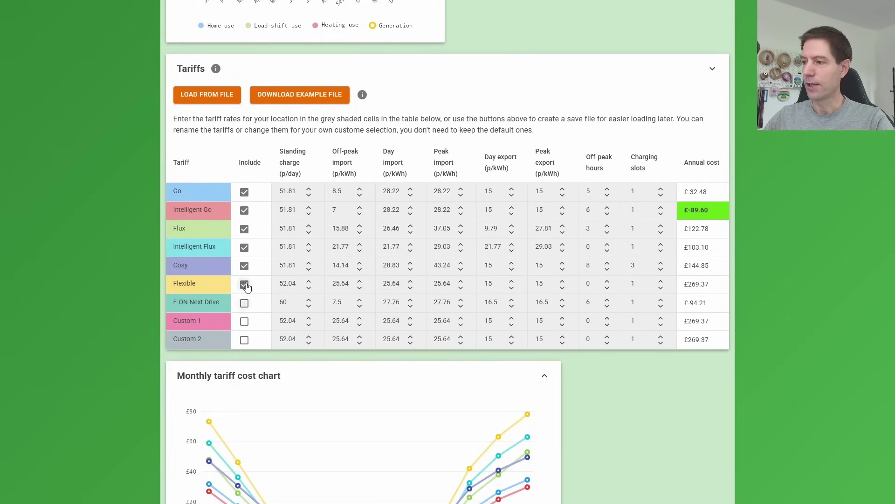
click(244, 284)
click(245, 266)
click(244, 247)
click(244, 228)
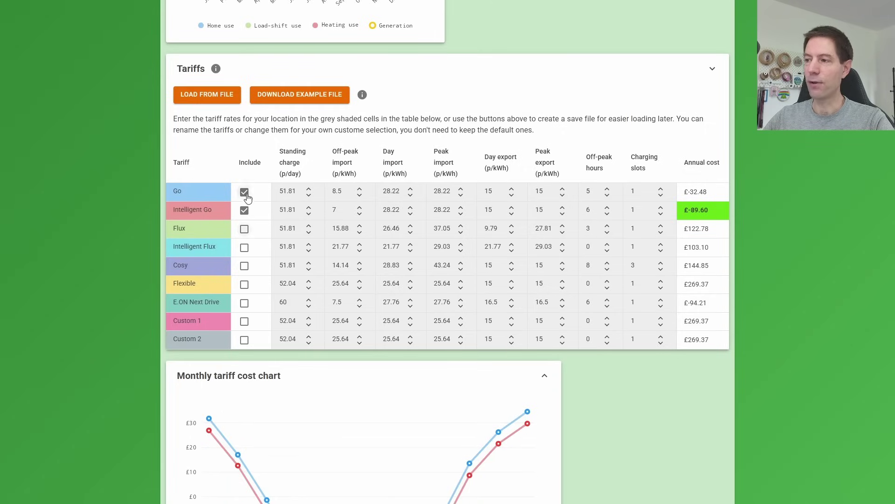
click(244, 193)
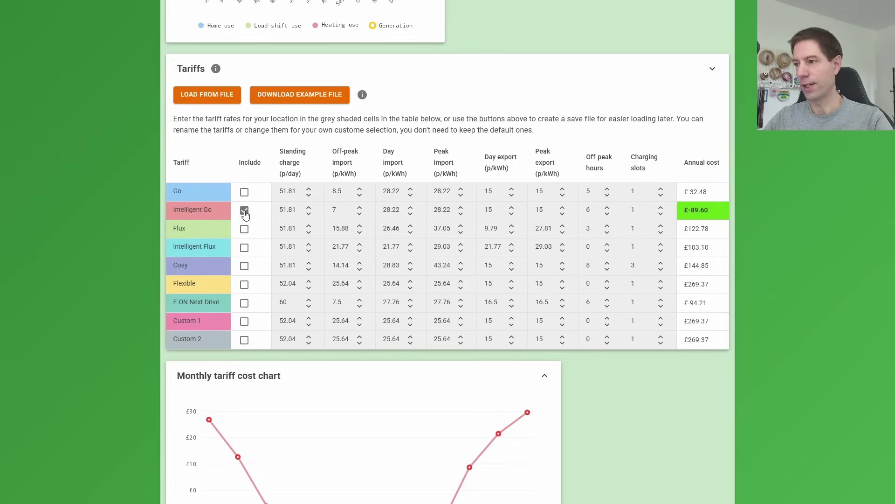
scroll(430, 195, up, 3)
scroll(430, 195, up, 3)
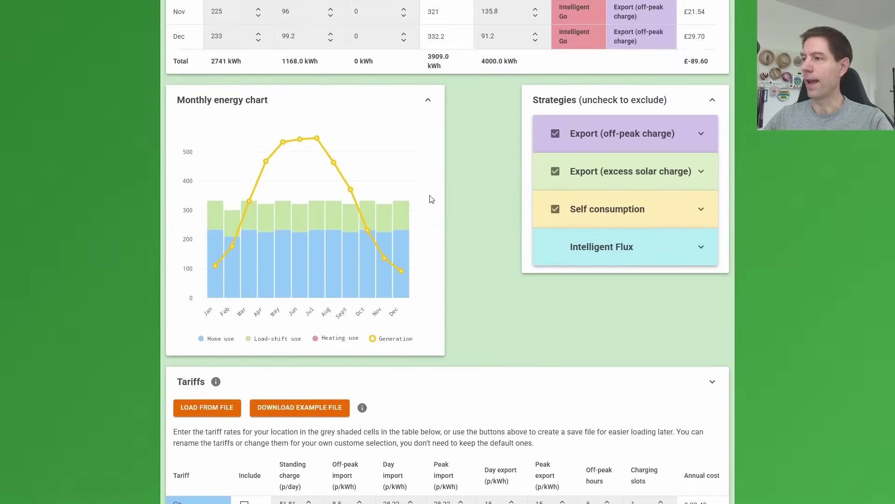
scroll(430, 194, up, 3)
scroll(430, 198, up, 4)
scroll(430, 198, up, 5)
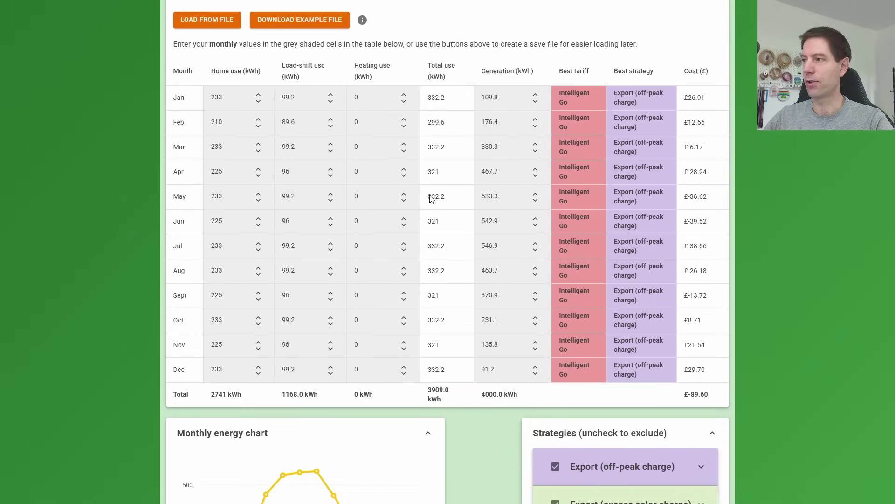
scroll(429, 198, up, 3)
scroll(430, 198, up, 5)
scroll(429, 198, up, 1)
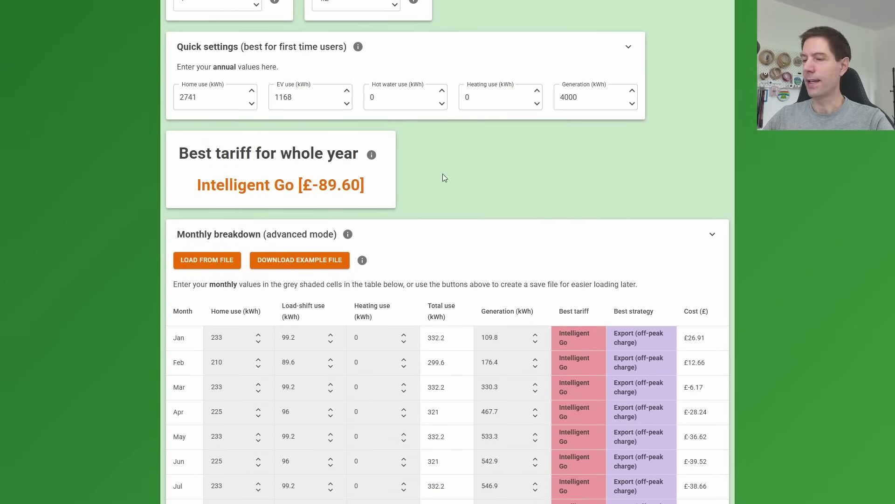
scroll(443, 173, up, 1)
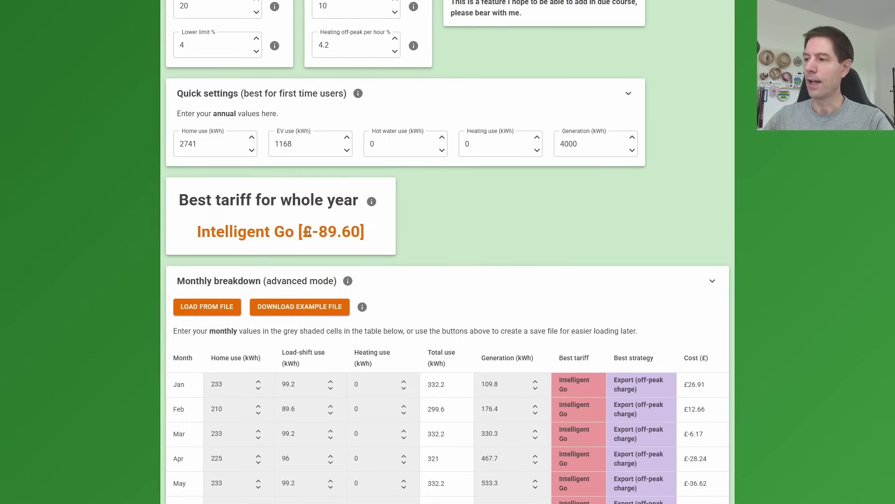
- Highlight the £-89.60 best annual result for Intelligent Go
drag(303, 232, 364, 228)
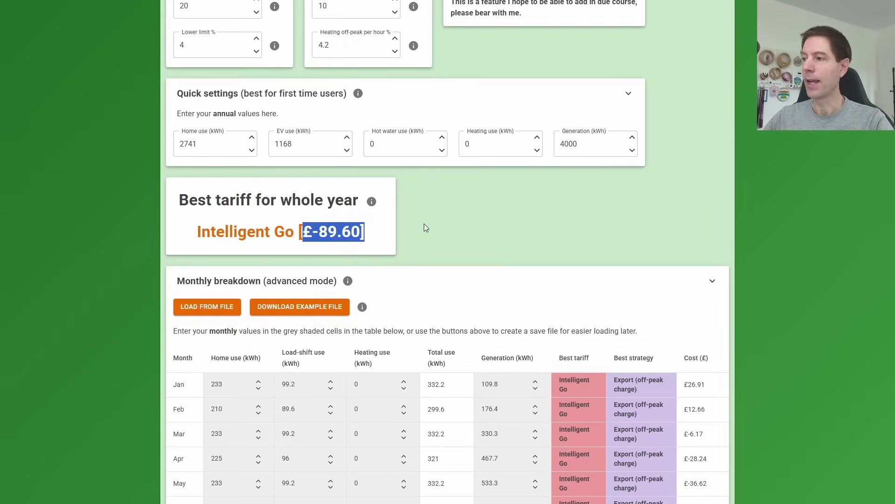
scroll(424, 227, down, 2)
scroll(424, 227, down, 5)
scroll(423, 227, down, 5)
scroll(425, 227, down, 3)
scroll(448, 231, down, 4)
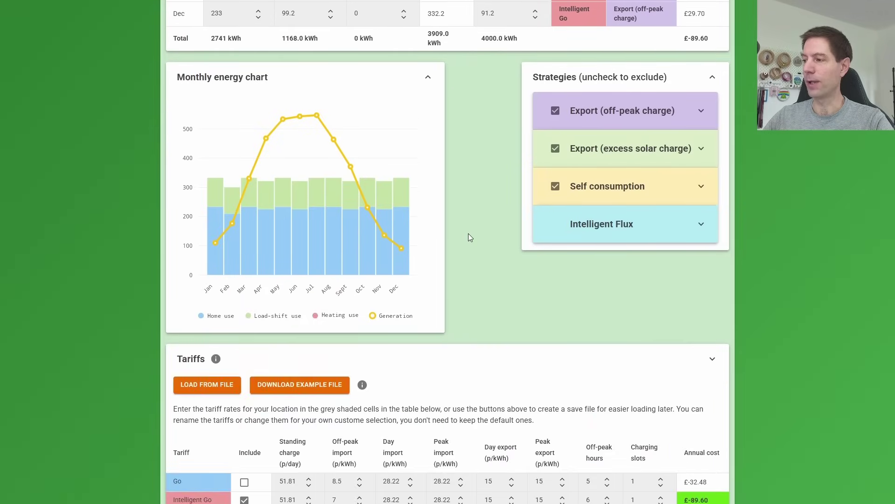
scroll(468, 233, down, 4)
scroll(489, 238, down, 3)
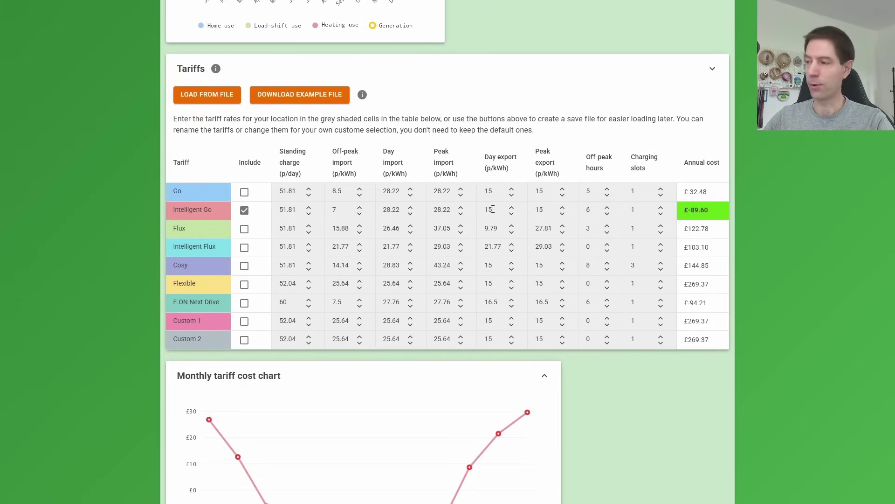
- Change Intelligent Go's day and peak export rates from 15 to 0 and let costs recalculate
click(492, 210)
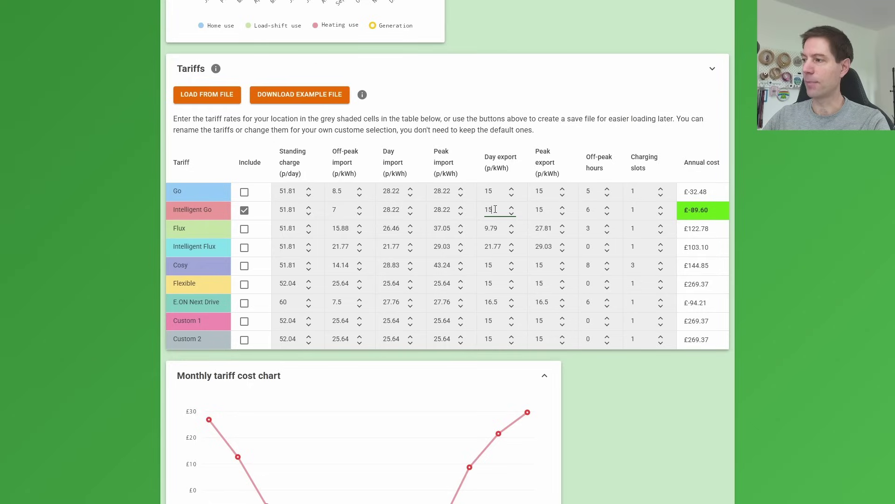
drag(495, 210, 484, 210)
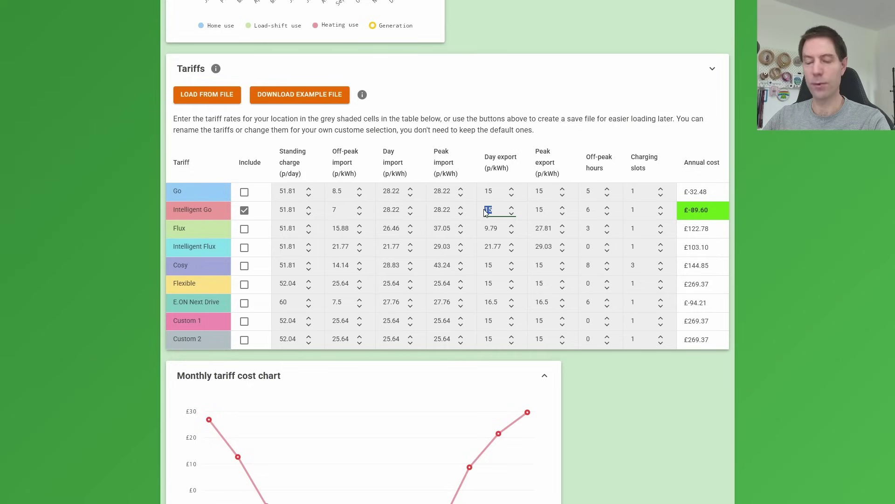
text(0)
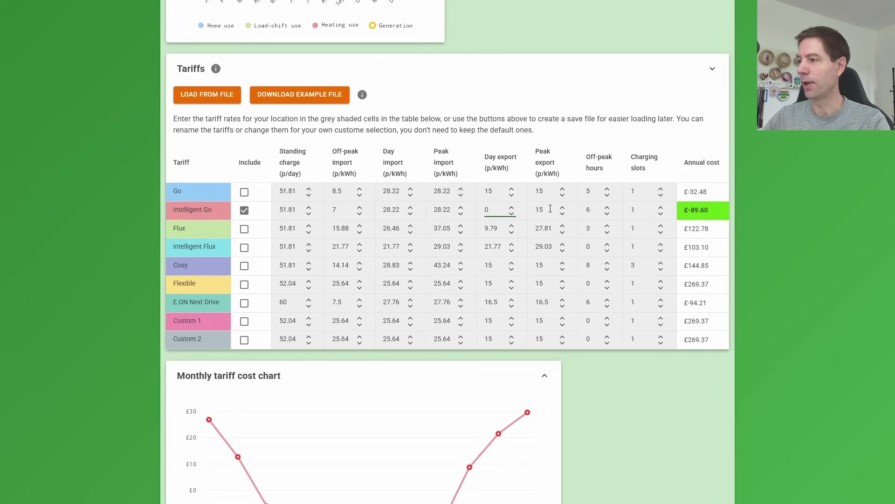
double_click(541, 210)
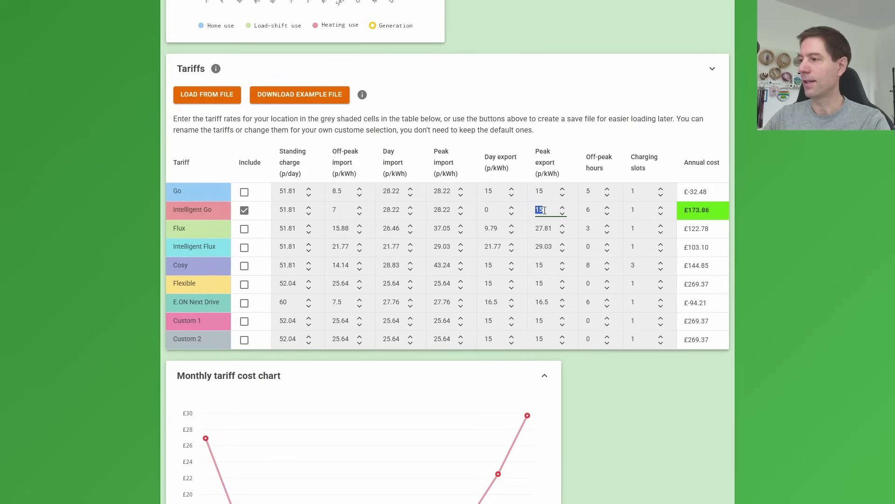
text(0)
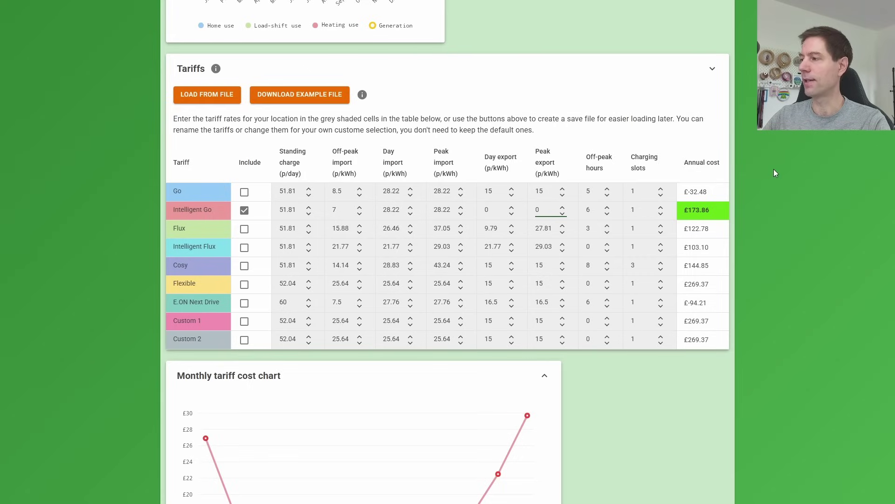
click(712, 181)
scroll(508, 181, up, 5)
scroll(509, 181, up, 5)
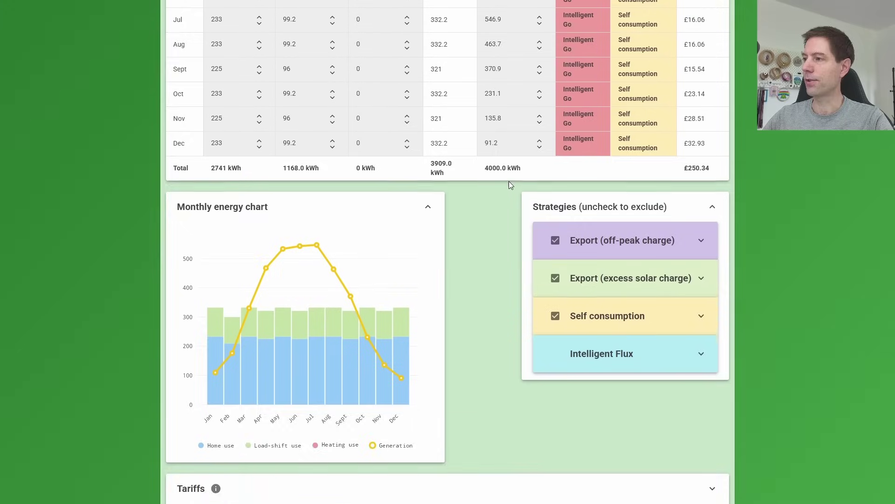
scroll(508, 182, up, 3)
scroll(509, 181, up, 5)
scroll(509, 181, up, 4)
scroll(509, 181, up, 3)
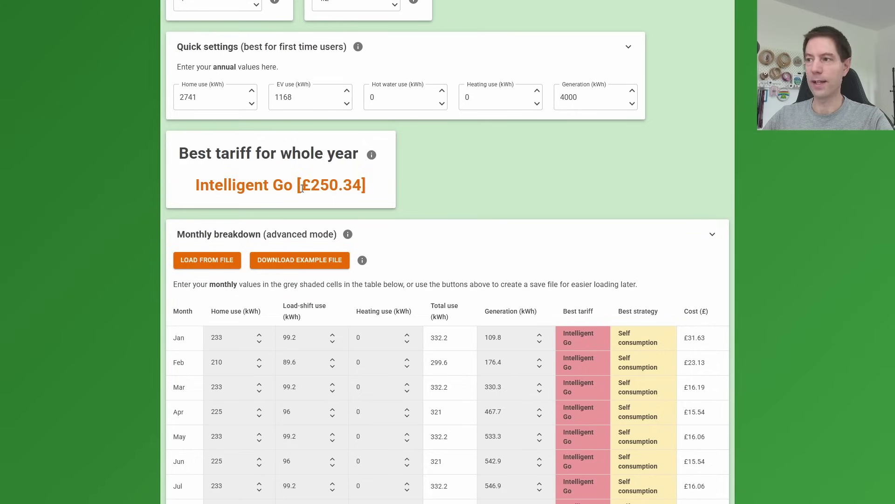
- Highlight Intelligent Go's £250.34 whole-year cost, then the 4000 kWh generation figure
drag(302, 185, 364, 185)
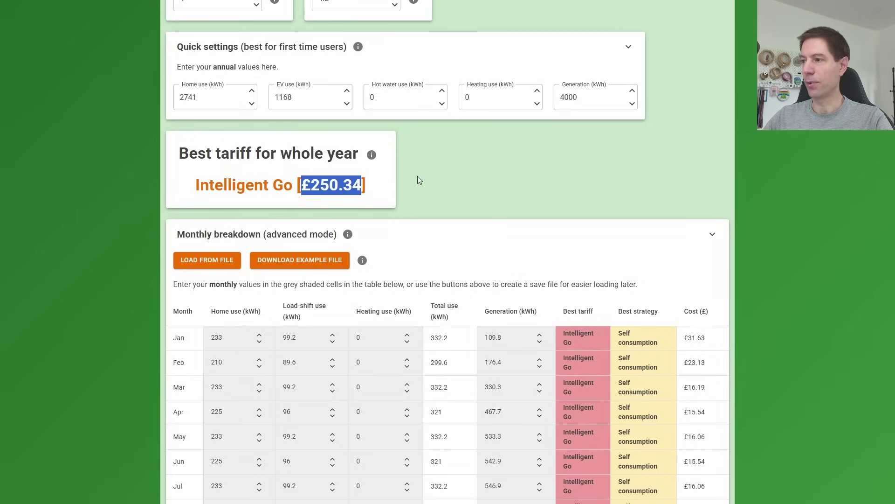
click(449, 179)
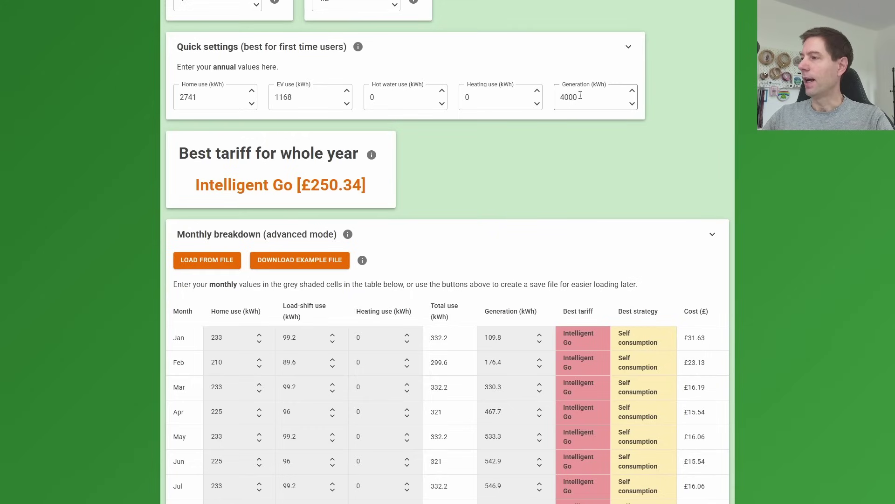
double_click(582, 97)
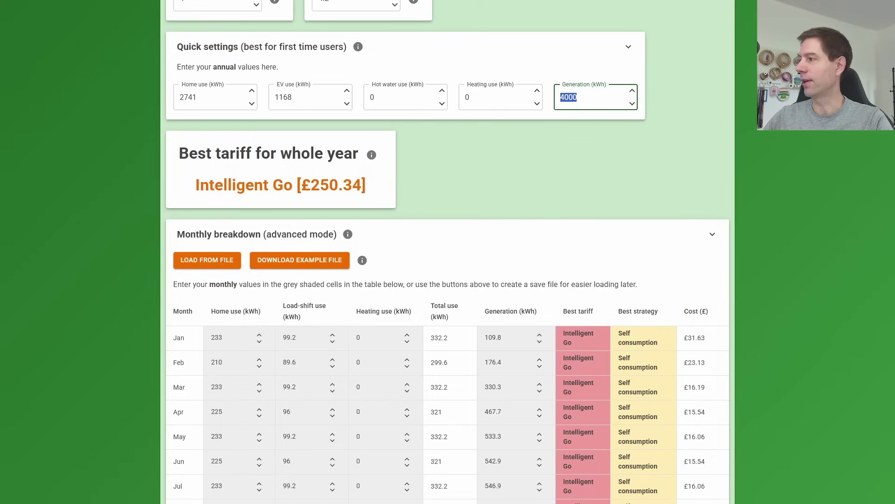
- Bring Calculator up beside the results and divide 4000 by 2
mouse_move(875, 147)
mouse_down()
mouse_move(763, 148)
mouse_move(753, 164)
mouse_up()
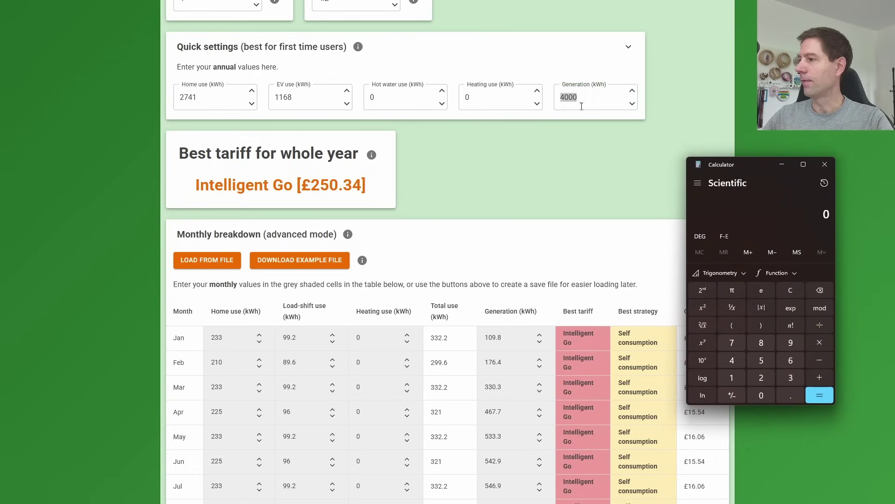
click(595, 97)
click(650, 171)
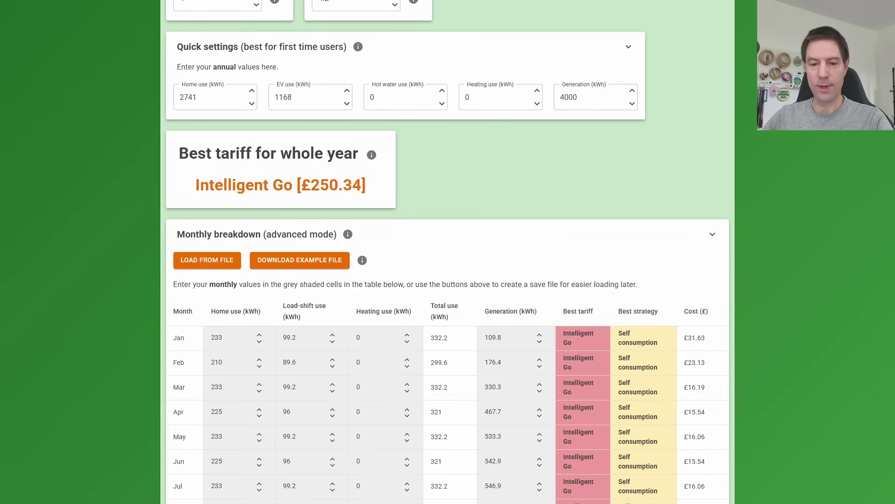
key(alt+Tab)
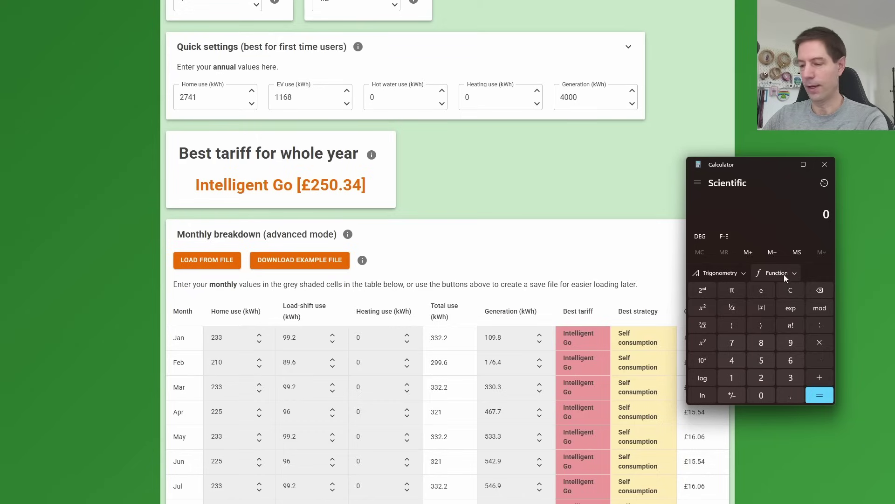
text(4000)
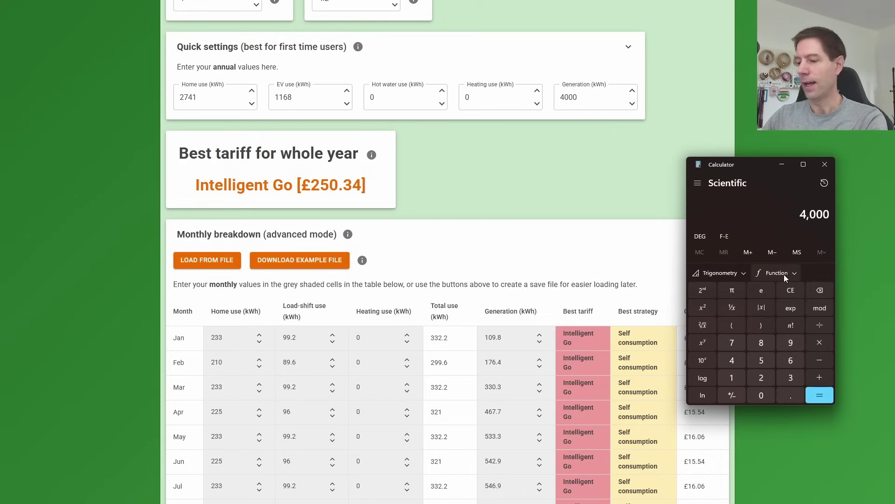
key(slash)
text(2)
key(Return)
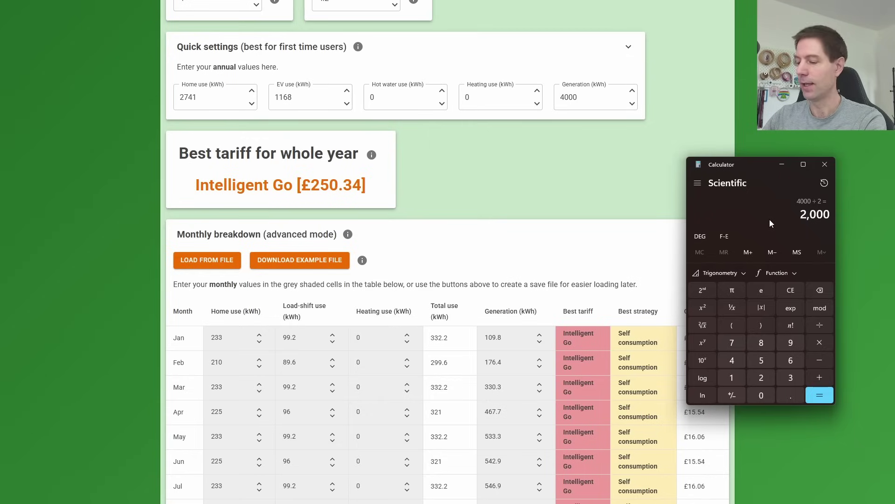
- Multiply 2000 by 0.04 to get 80, subtract it from 250.34 for 170.34
key(asterisk)
text(.)
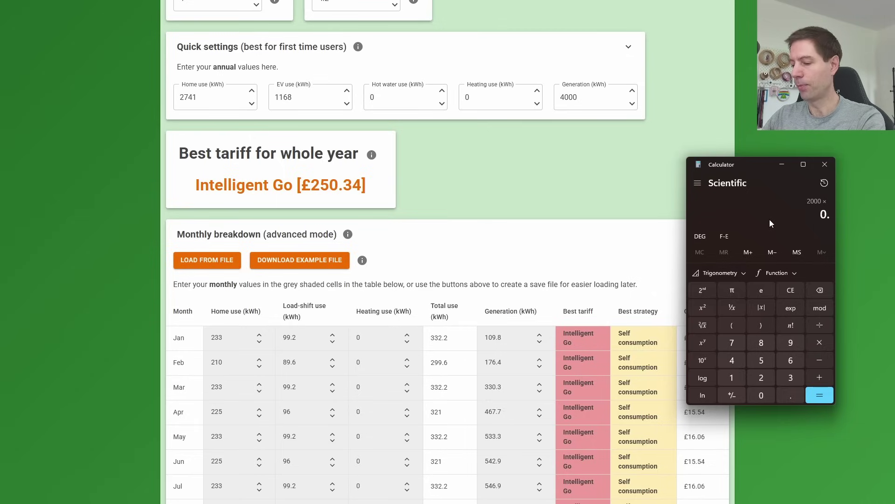
text(04)
key(Return)
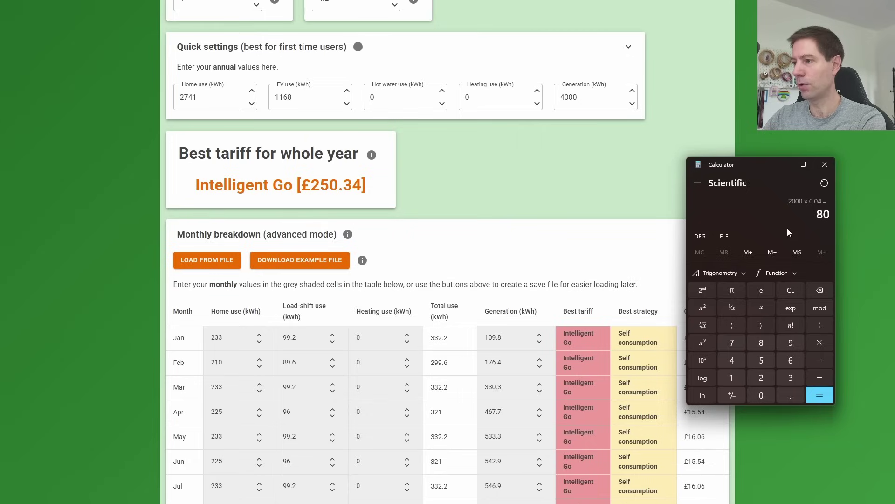
text(250.34 - 80)
key(Return)
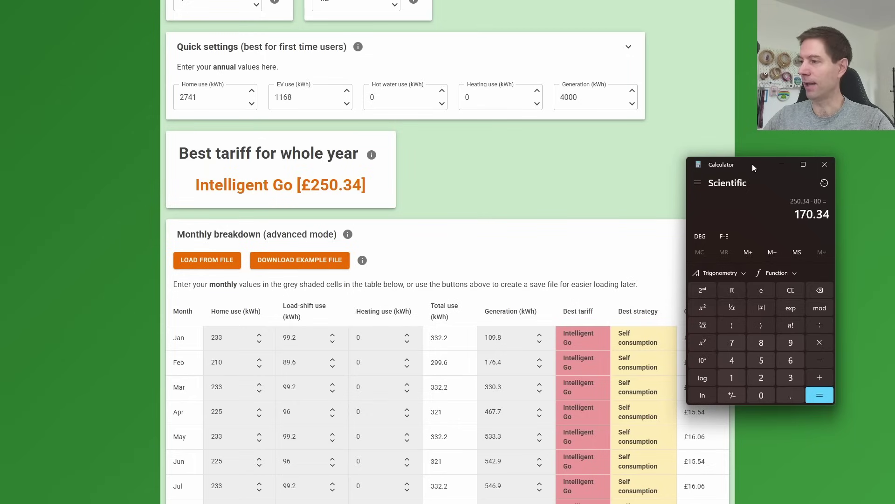
drag(754, 167, 894, 172)
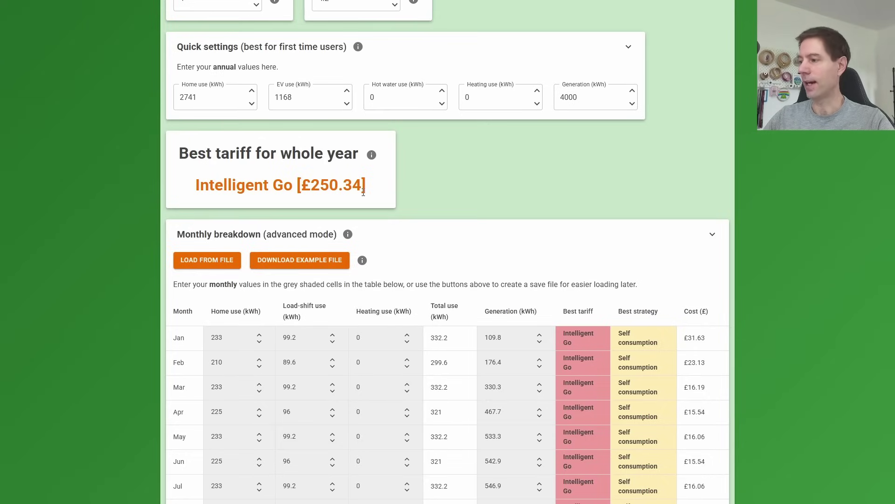
scroll(363, 193, down, 3)
scroll(371, 193, down, 1)
scroll(377, 195, down, 2)
scroll(383, 195, down, 1)
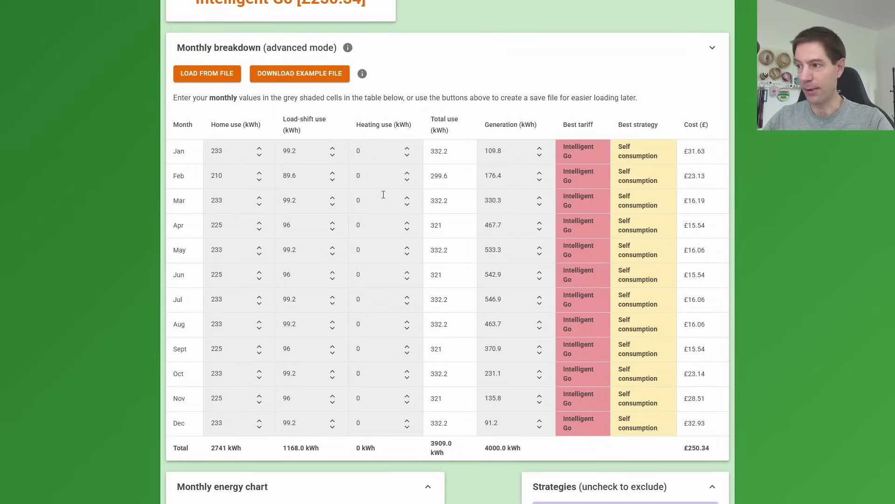
scroll(383, 195, down, 5)
scroll(383, 195, down, 5)
scroll(383, 195, down, 5)
scroll(383, 194, down, 3)
scroll(384, 194, down, 1)
- Change Intelligent Go's day and peak export rates from 0 back to 15
double_click(485, 256)
text(5)
click(538, 256)
text(15)
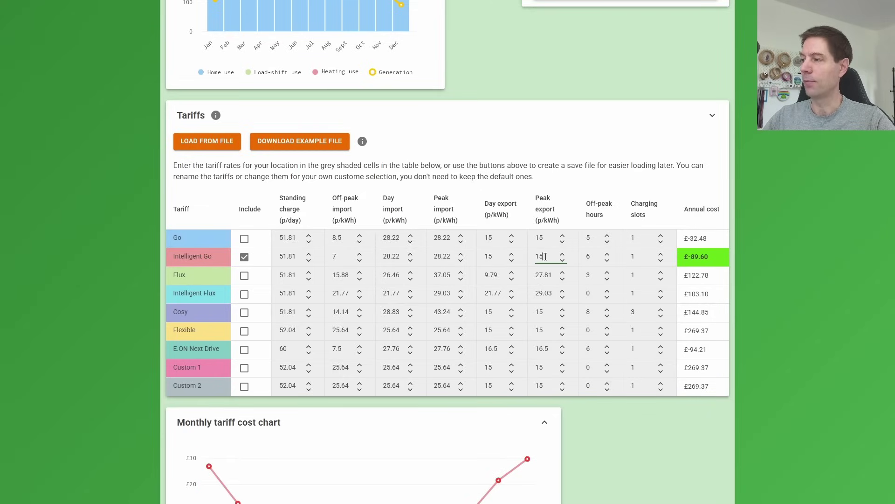
scroll(554, 228, up, 5)
scroll(554, 228, up, 5)
scroll(555, 228, up, 5)
scroll(555, 228, up, 5)
scroll(554, 228, up, 5)
scroll(490, 210, up, 3)
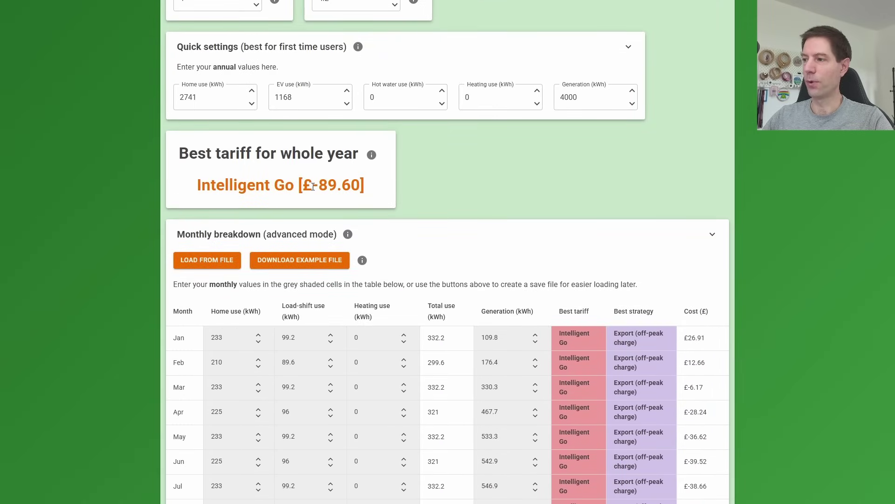
- Highlight the new £-89.60 best annual cost and bring Calculator back to the front
drag(312, 186, 360, 185)
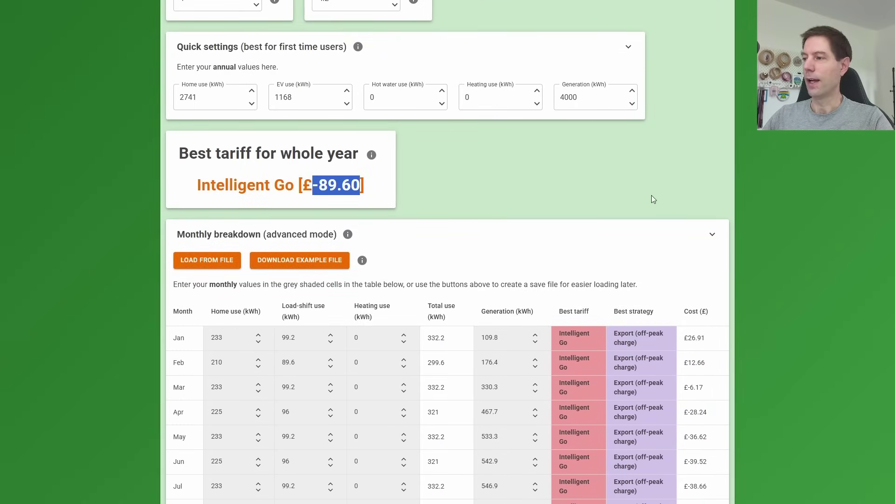
drag(776, 175, 720, 185)
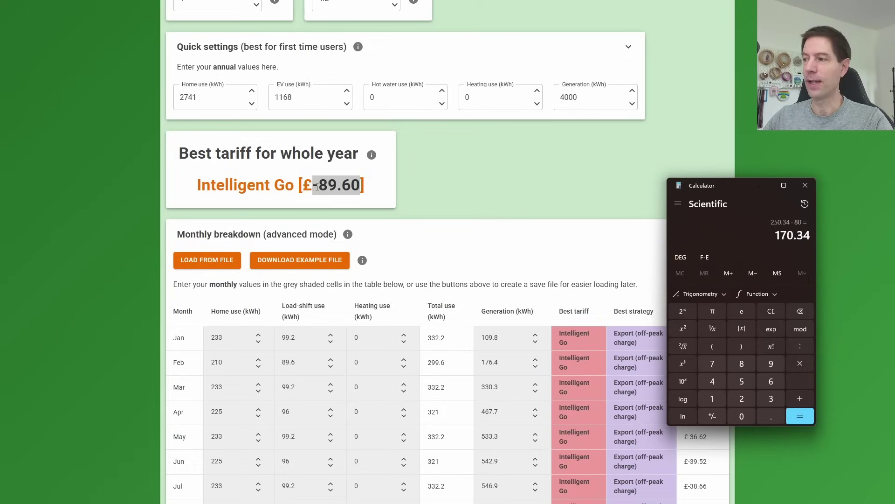
click(375, 189)
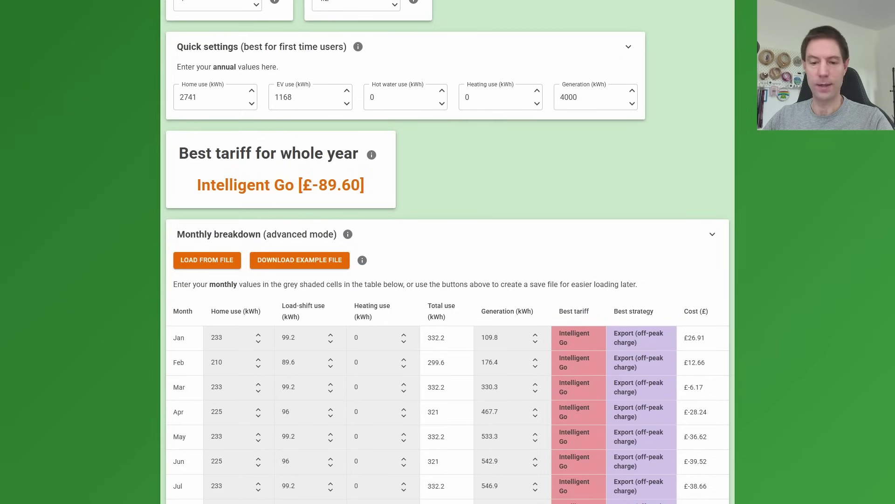
key(alt+Tab)
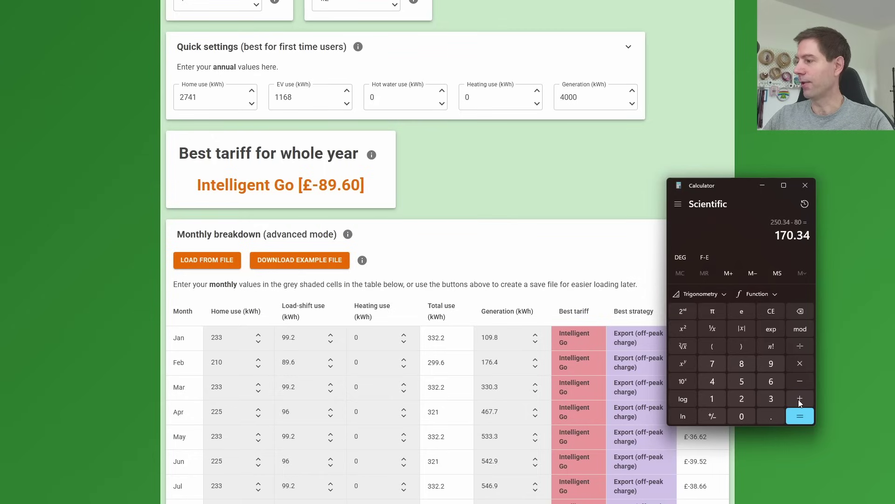
- Add 89.6 to 170.34 for 259.94 and move Calculator aside
click(800, 399)
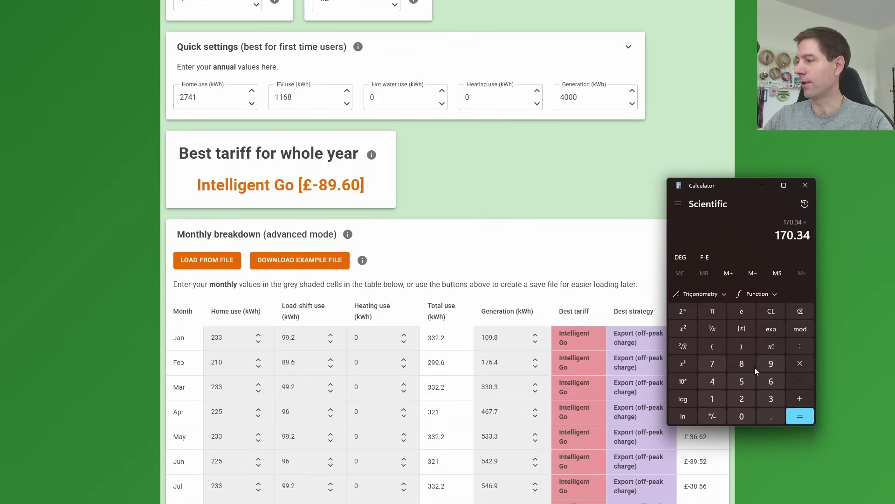
click(741, 363)
click(771, 362)
click(771, 416)
click(771, 381)
click(799, 416)
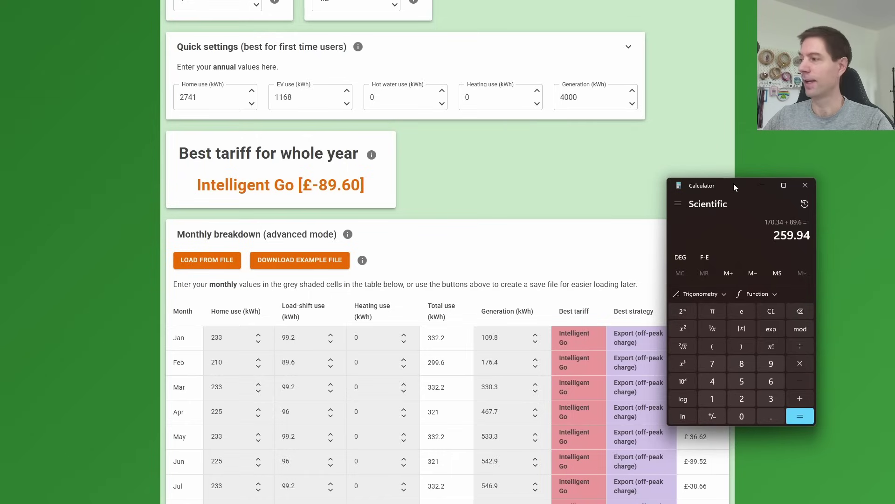
drag(734, 185, 892, 189)
scroll(597, 232, down, 1)
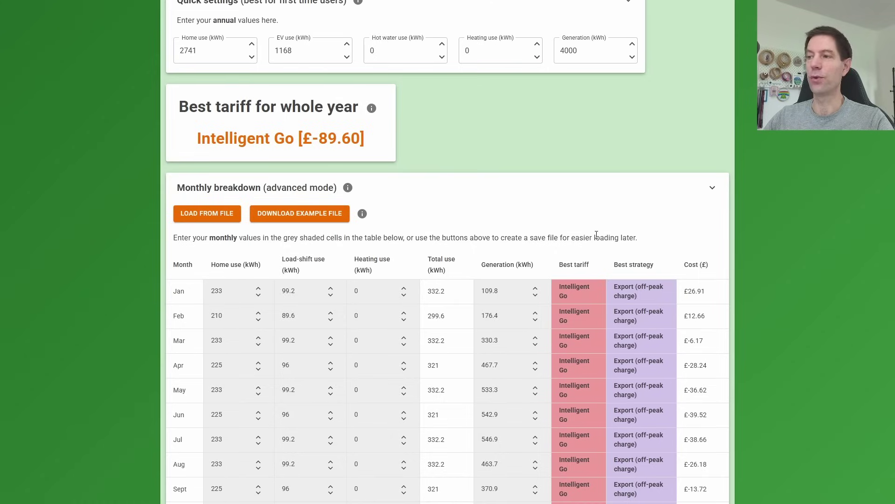
scroll(595, 235, down, 3)
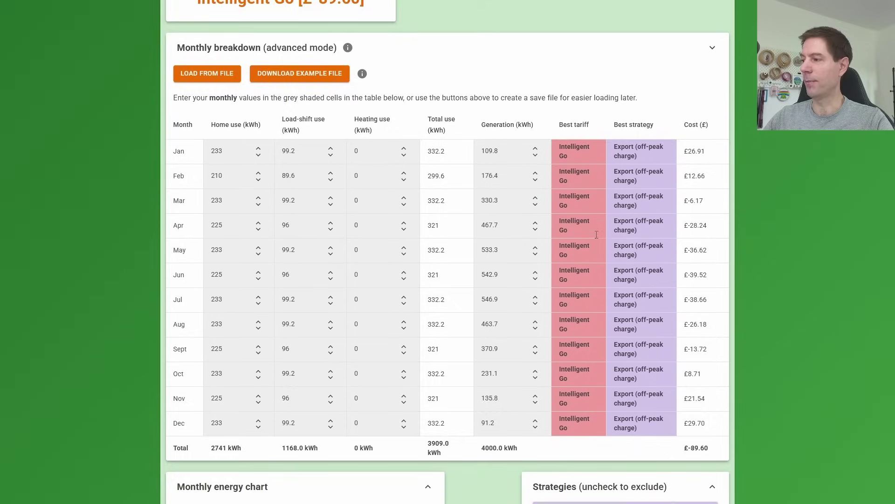
scroll(595, 234, down, 3)
scroll(596, 235, up, 2)
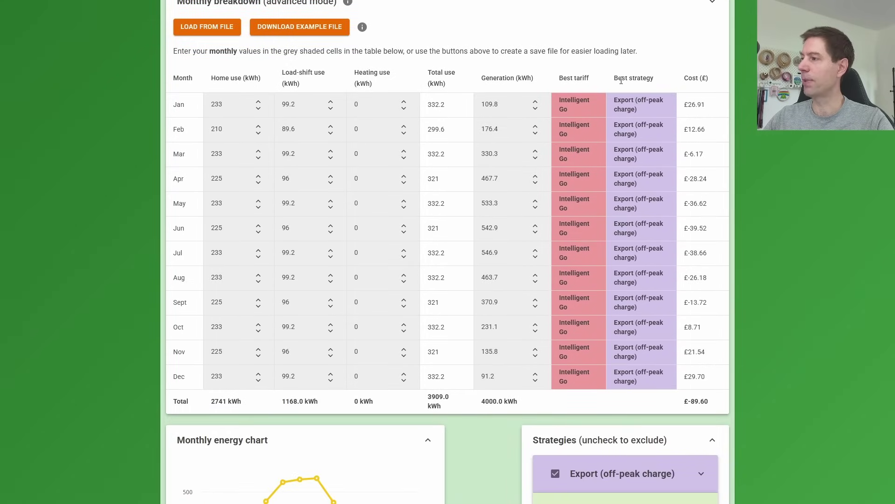
scroll(546, 266, down, 5)
scroll(545, 266, down, 5)
scroll(546, 266, down, 4)
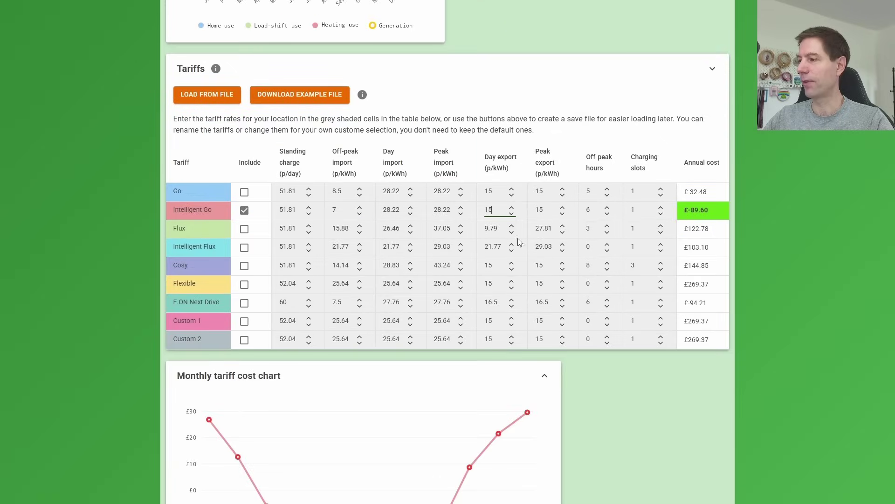
- Replace Intelligent Go's 15p day and peak export rates with 0 again
double_click(489, 209)
text(0)
double_click(540, 210)
text(0)
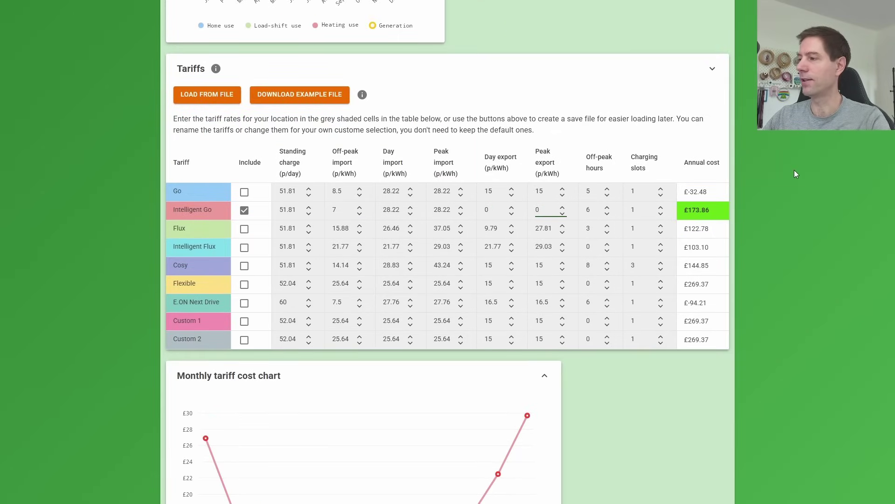
scroll(762, 183, up, 5)
scroll(756, 185, up, 5)
scroll(745, 188, up, 3)
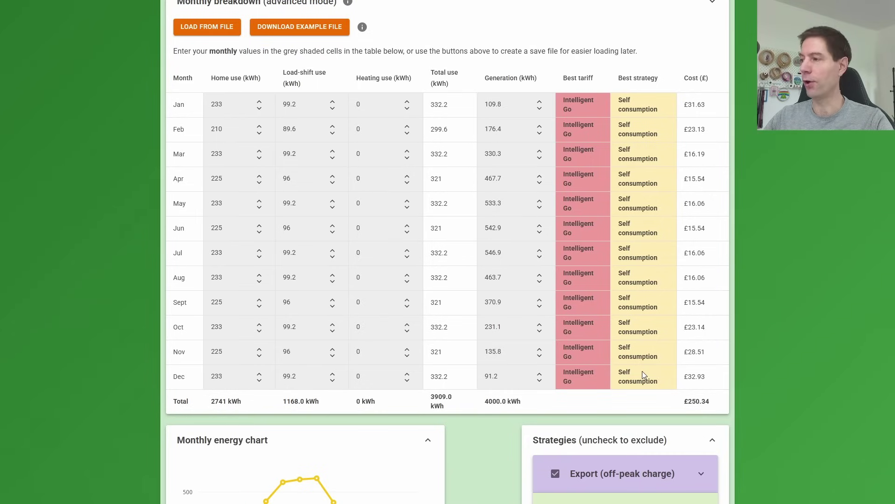
scroll(642, 371, down, 4)
scroll(643, 371, down, 4)
scroll(642, 370, down, 3)
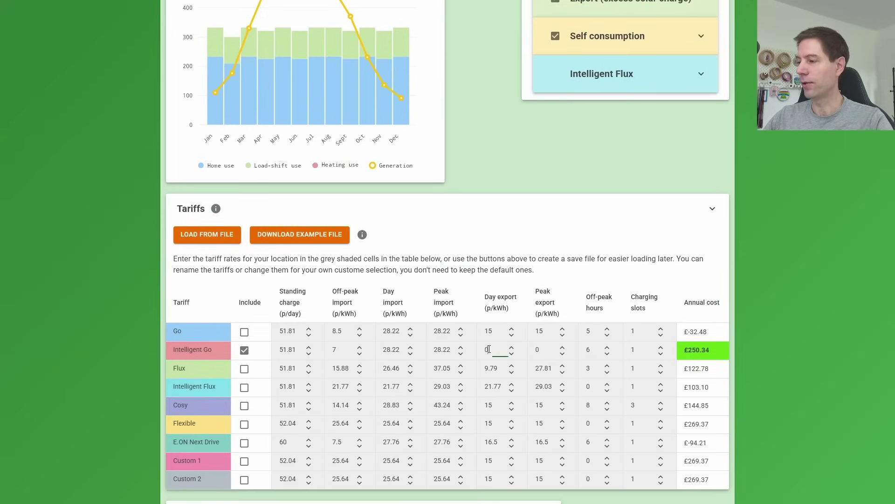
- Replace Intelligent Go's zero day and peak export rates with 15p
double_click(487, 350)
text(15)
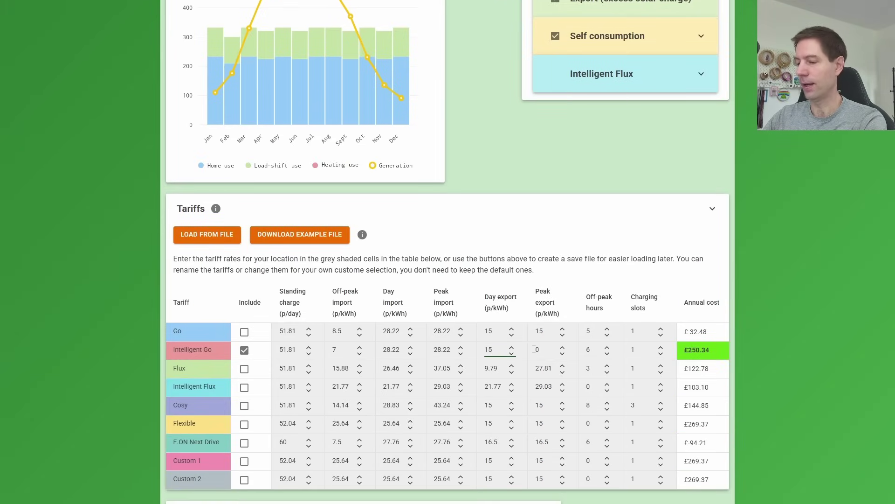
double_click(535, 349)
text(15)
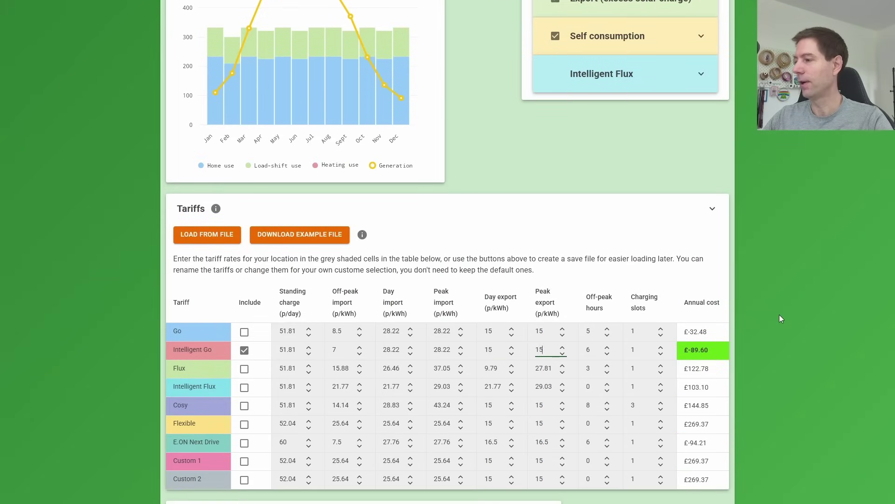
scroll(793, 311, up, 3)
scroll(793, 311, up, 4)
scroll(699, 322, up, 4)
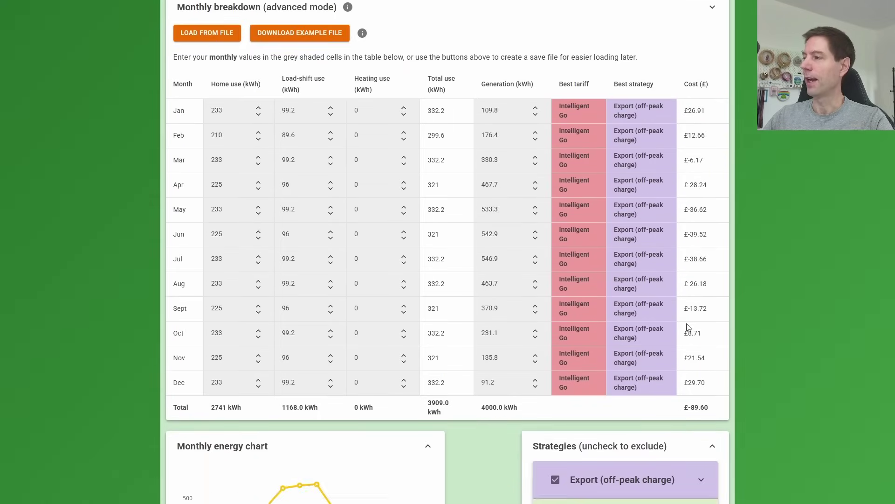
scroll(687, 327, up, 1)
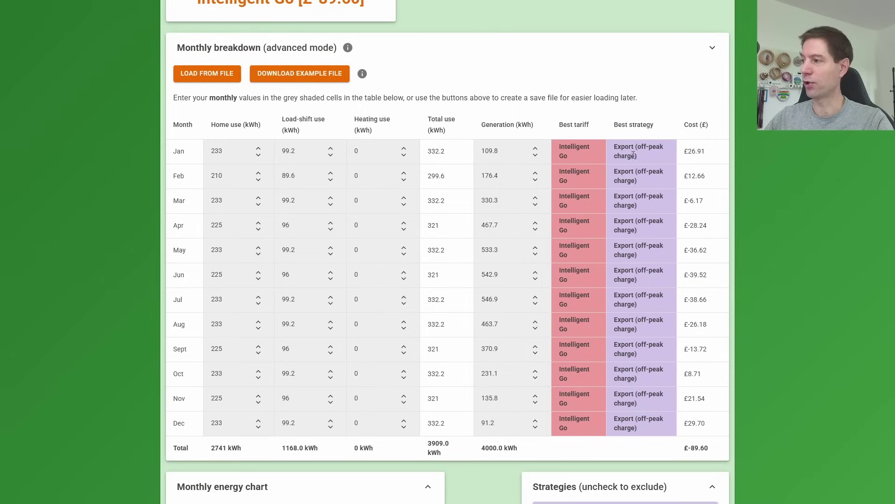
scroll(634, 216, down, 1)
scroll(634, 215, down, 5)
scroll(583, 240, down, 5)
scroll(518, 286, down, 4)
scroll(518, 286, down, 3)
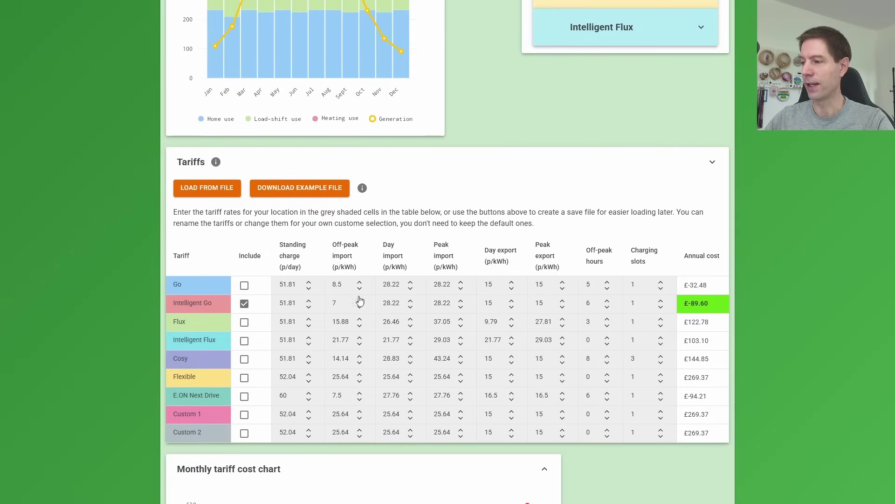
double_click(334, 303)
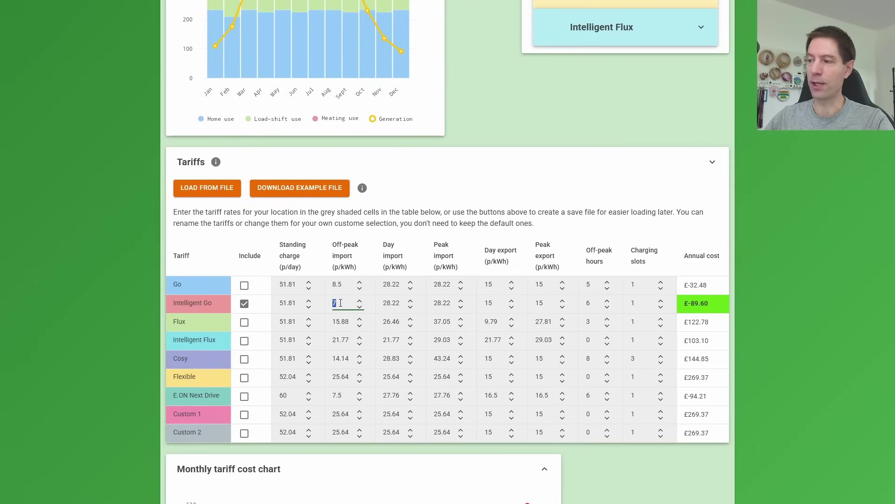
double_click(490, 302)
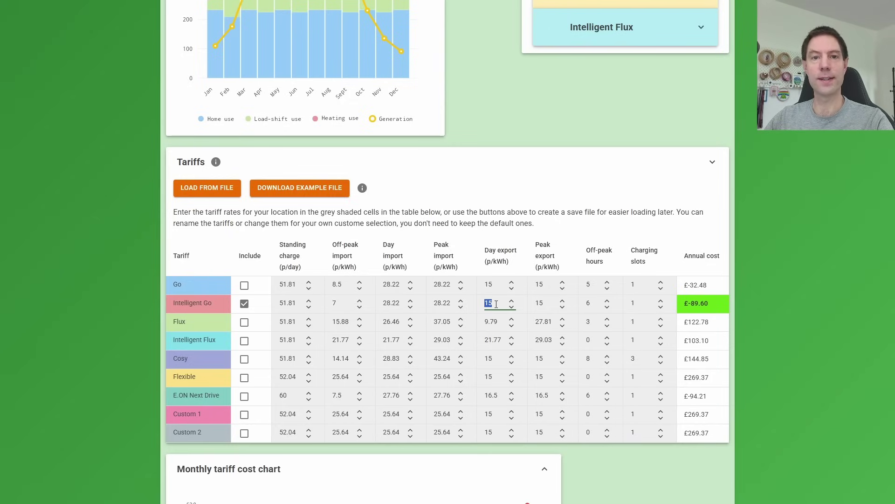
click(797, 248)
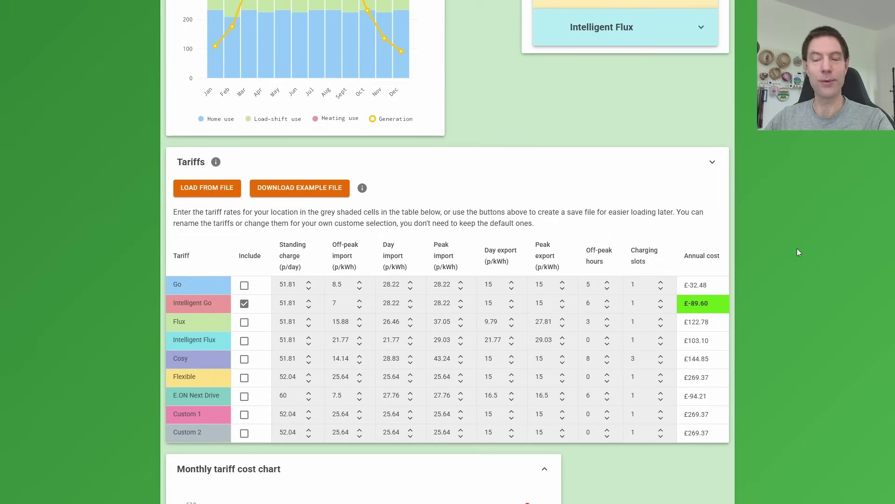
scroll(797, 248, up, 4)
scroll(797, 249, up, 4)
scroll(797, 249, up, 3)
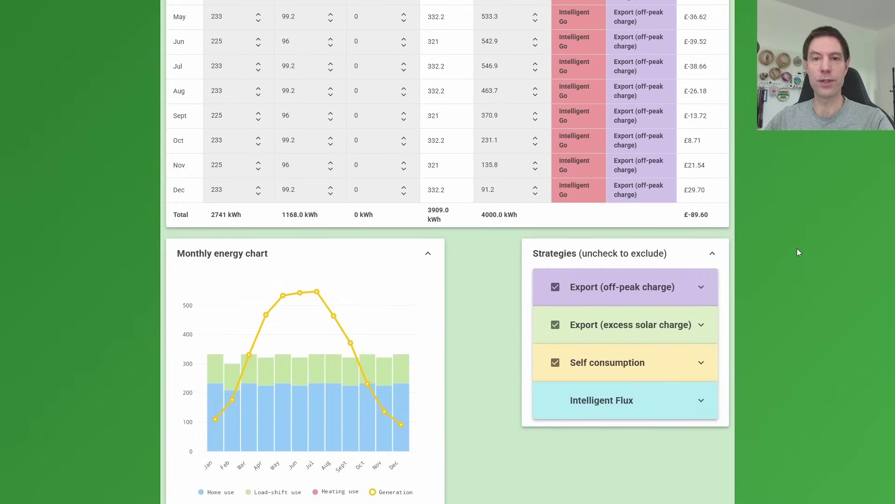
scroll(797, 248, up, 3)
scroll(796, 248, up, 2)
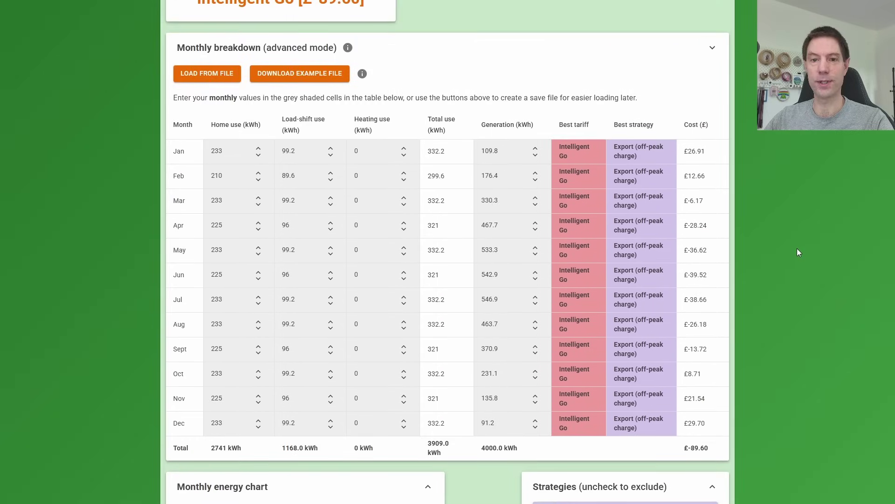
scroll(797, 248, up, 2)
scroll(796, 249, up, 3)
scroll(797, 248, up, 3)
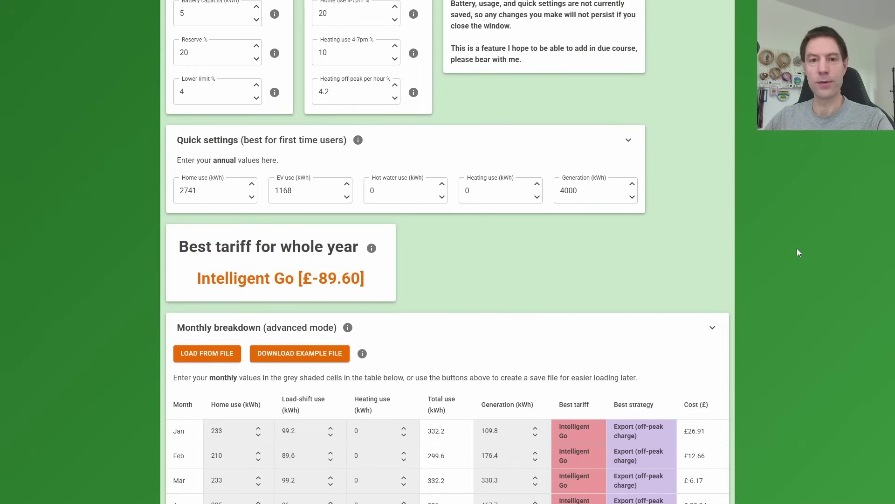